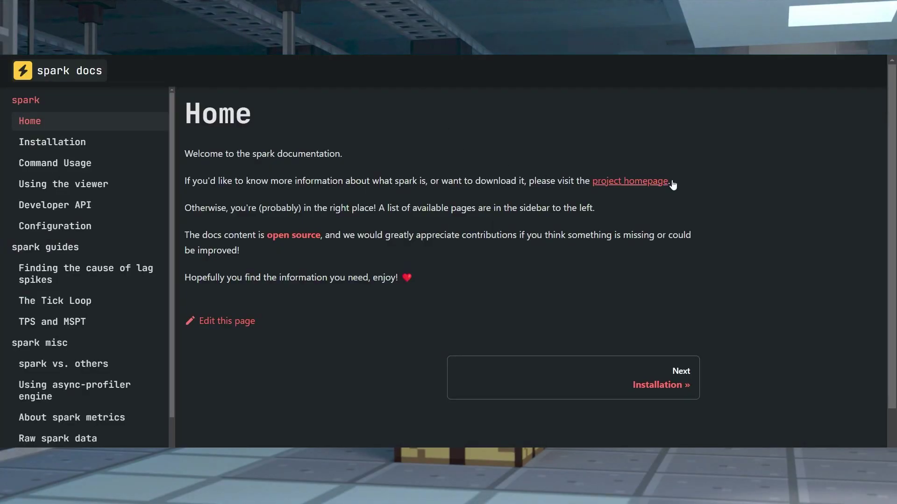
Look through the spark documentation's installation page and the profiler commands on its Command Usage page
{"action": "left_click", "coordinate": [113, 145]}
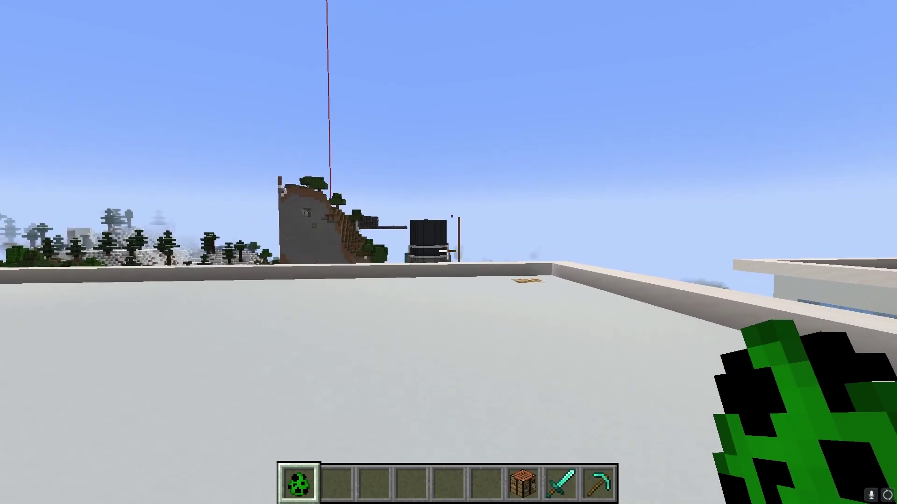
{"action": "key", "text": "w"}
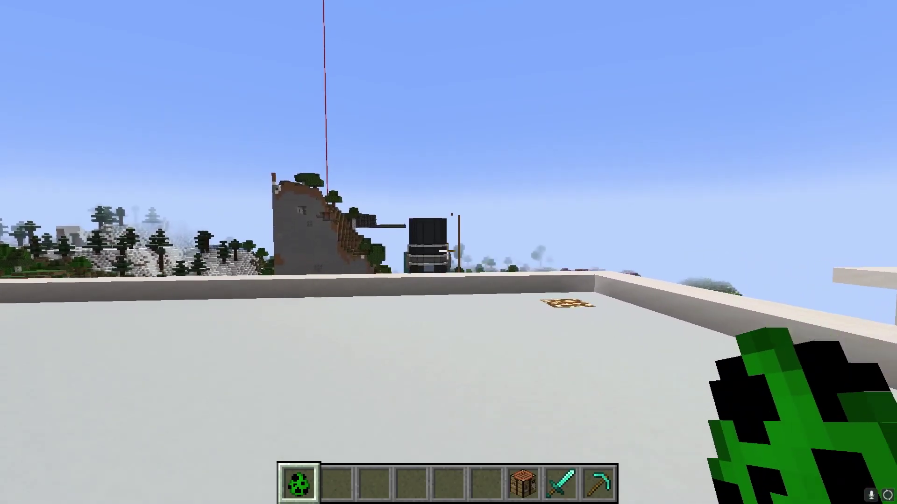
{"action": "key", "text": "F3"}
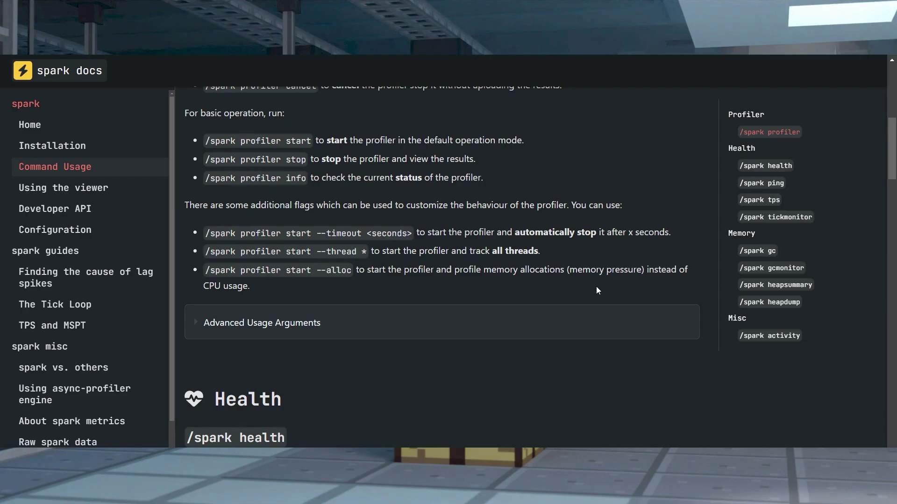
{"action": "scroll", "coordinate": [596, 287], "scroll_direction": "up", "scroll_amount": 1}
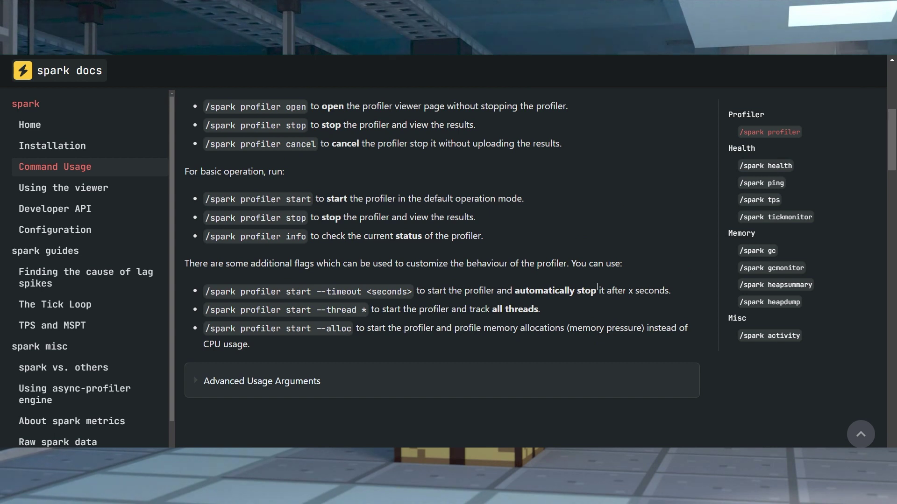
{"action": "scroll", "coordinate": [597, 287], "scroll_direction": "up", "scroll_amount": 1}
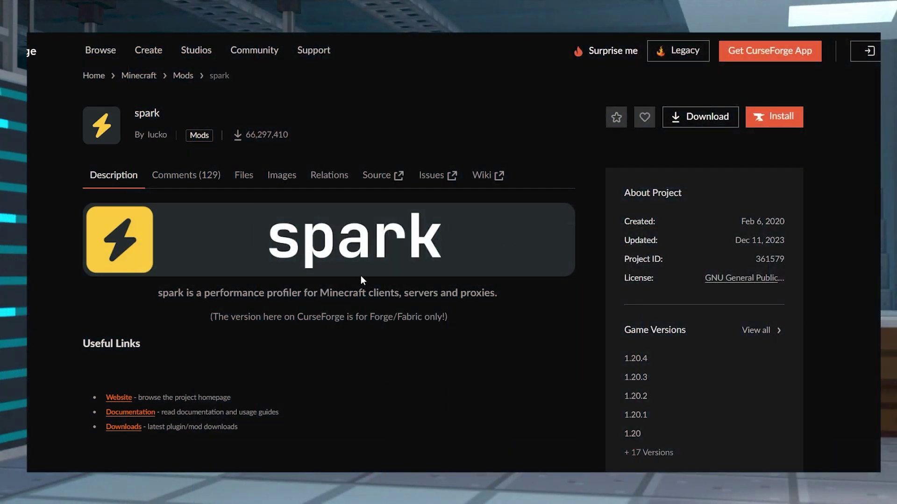
Open the list of downloadable files for the spark mod on CurseForge
{"action": "left_click", "coordinate": [244, 177]}
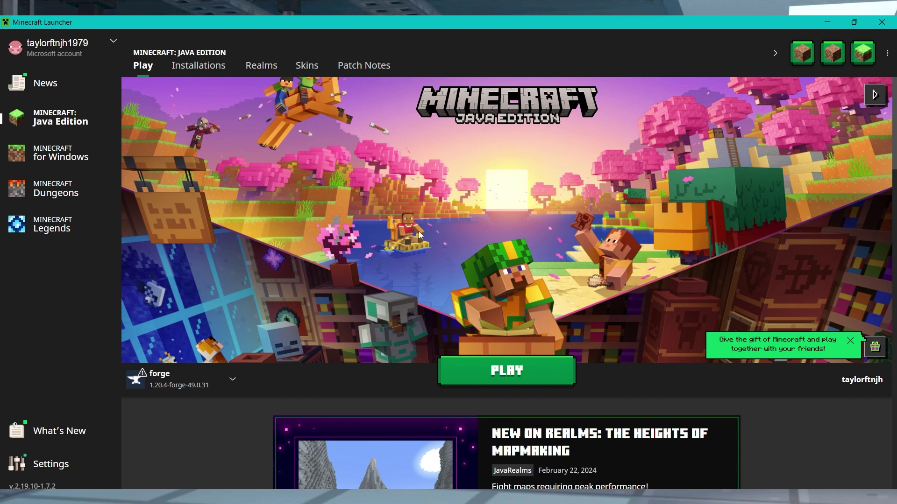
Switch to the Minecraft Launcher and open the game folder of the forge 1.20.4 installation
{"action": "left_click", "coordinate": [203, 73]}
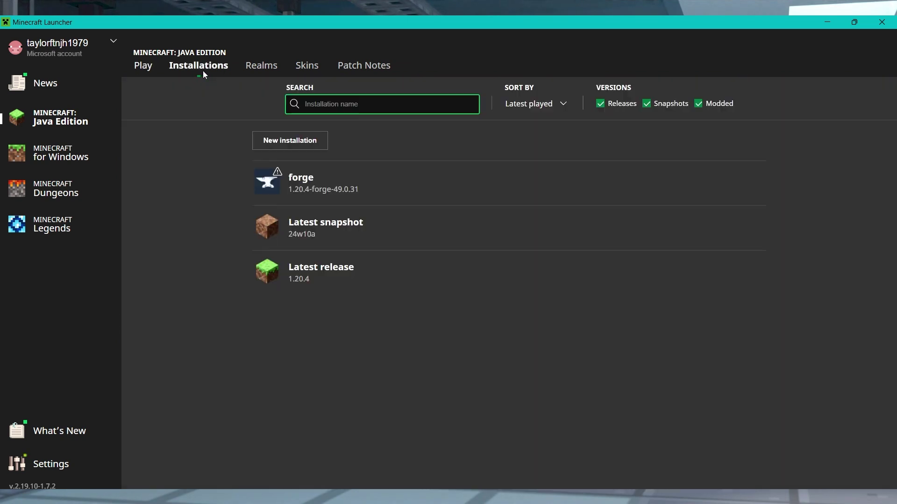
{"action": "left_click", "coordinate": [756, 183]}
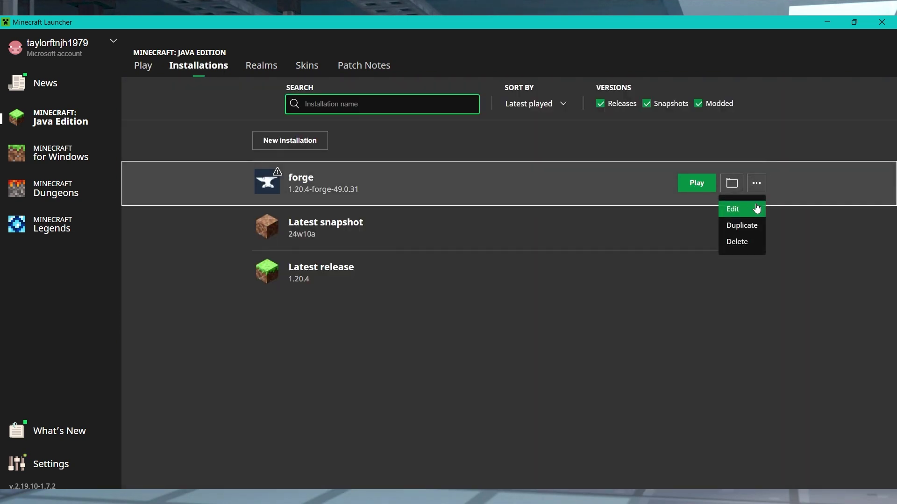
{"action": "left_click", "coordinate": [732, 183]}
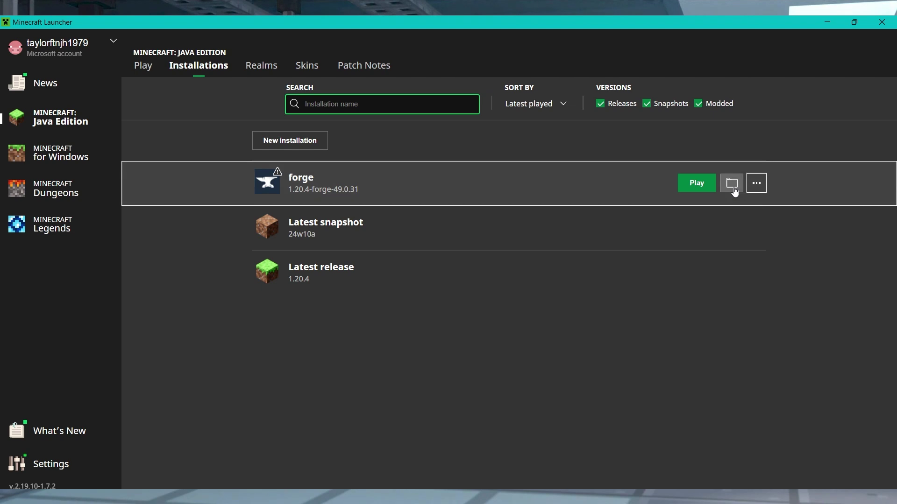
Move spark-1.10.58-forge.jar from the Minecraft Mods folder into the mods folder of .minecraft and close both folder windows
{"action": "scroll", "coordinate": [256, 312], "scroll_direction": "down", "scroll_amount": 3}
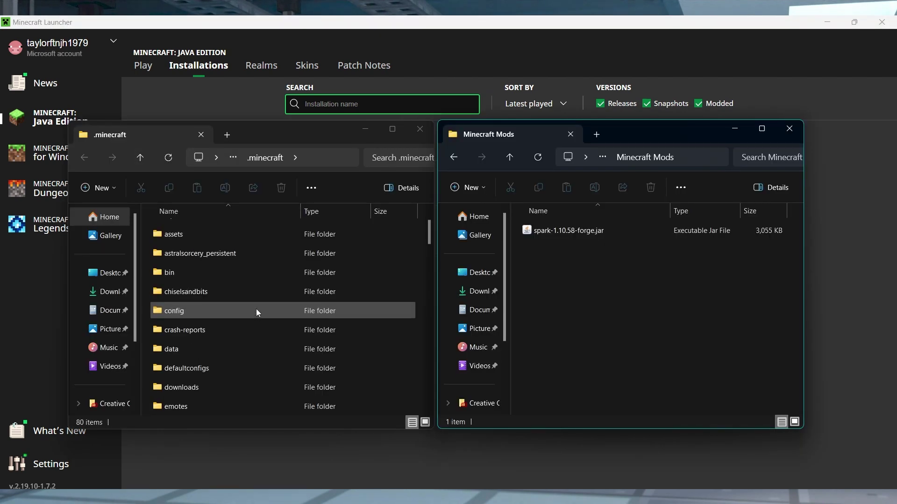
{"action": "scroll", "coordinate": [256, 310], "scroll_direction": "down", "scroll_amount": 1}
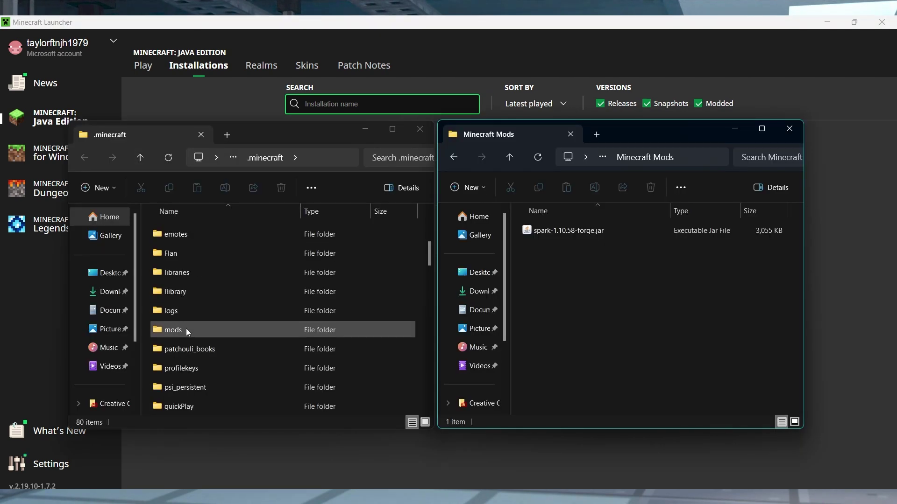
{"action": "double_click", "coordinate": [211, 328]}
{"action": "left_click", "coordinate": [583, 231]}
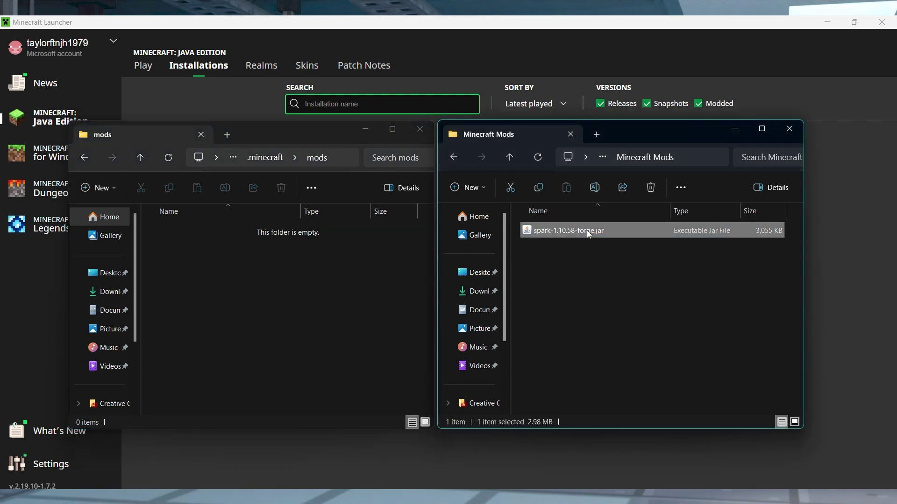
{"action": "left_click_drag", "start_coordinate": [587, 231], "coordinate": [303, 254]}
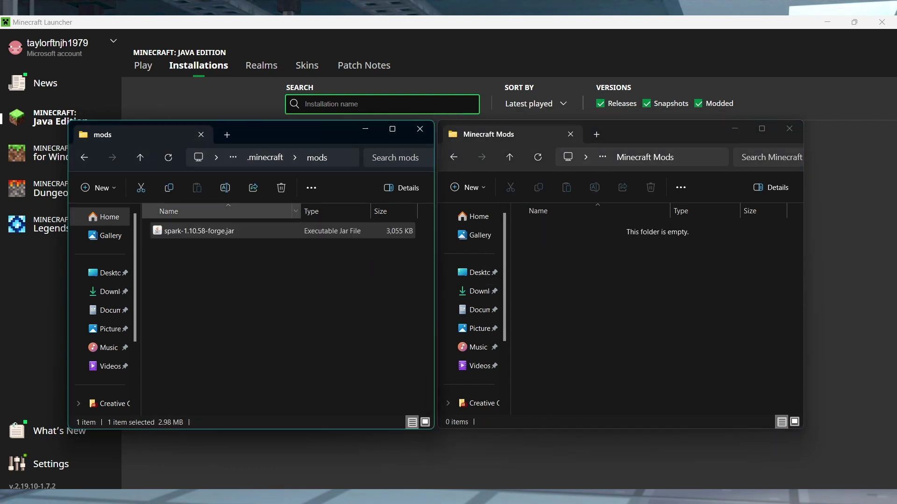
{"action": "left_click", "coordinate": [411, 134]}
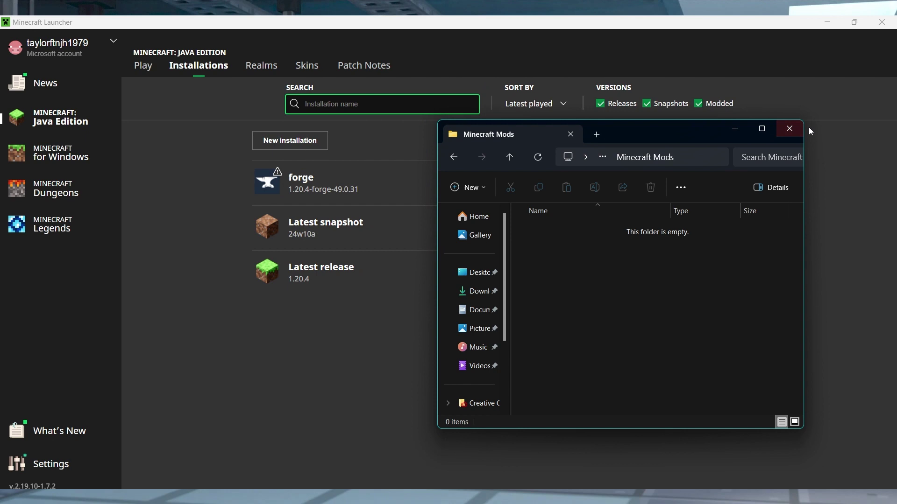
{"action": "left_click", "coordinate": [789, 129]}
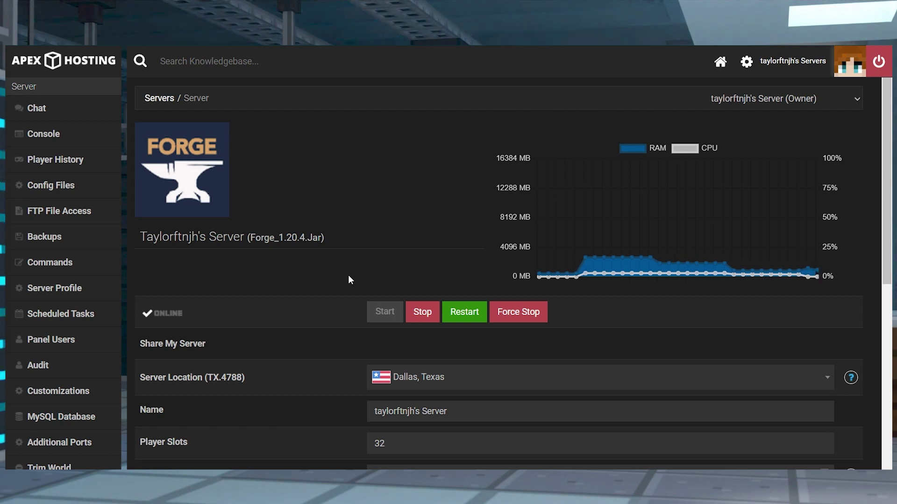
Switch to the Apex Hosting panel and open the server's mods folder through FTP file access
{"action": "left_click", "coordinate": [121, 217]}
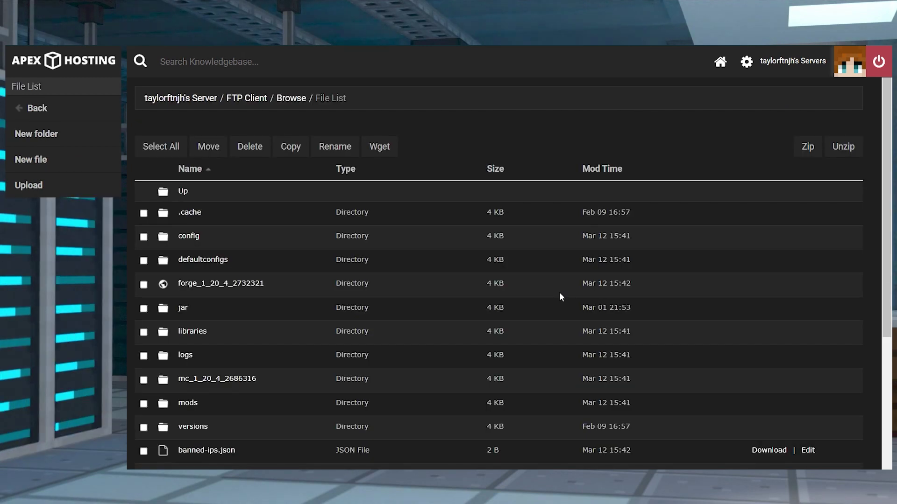
{"action": "scroll", "coordinate": [465, 303], "scroll_direction": "down", "scroll_amount": 3}
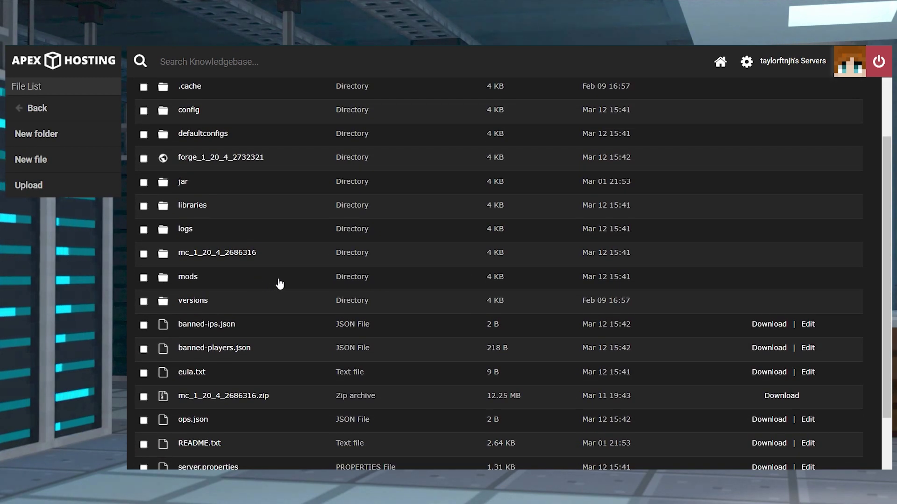
{"action": "left_click", "coordinate": [196, 277]}
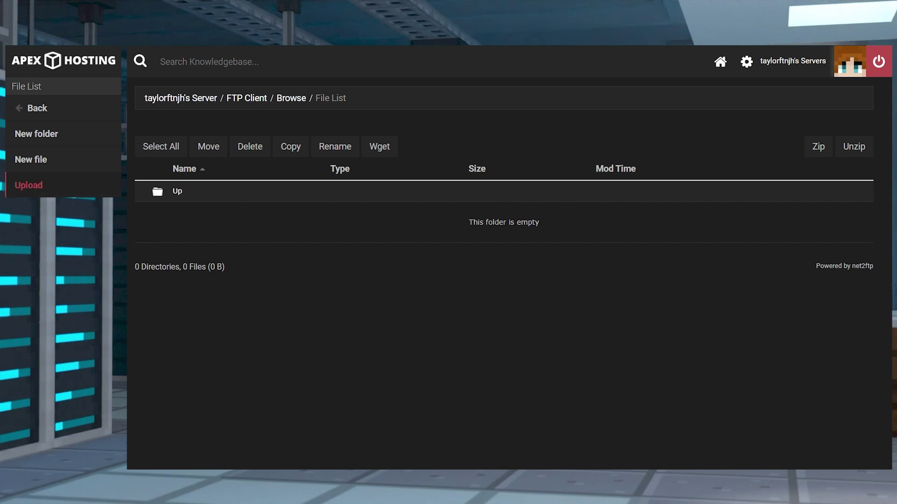
Upload spark-1.10.58-forge.jar to the server's mods folder and return to the server's main page
{"action": "left_click", "coordinate": [118, 190]}
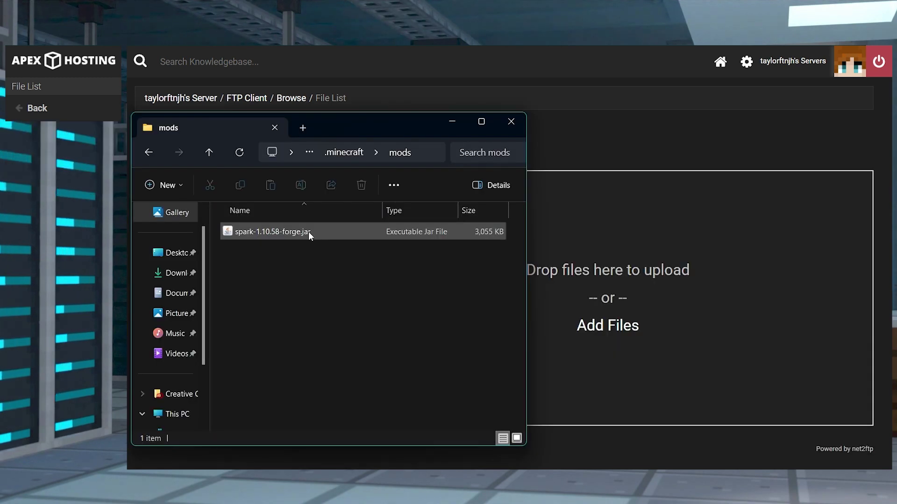
{"action": "left_click_drag", "start_coordinate": [308, 231], "coordinate": [641, 295]}
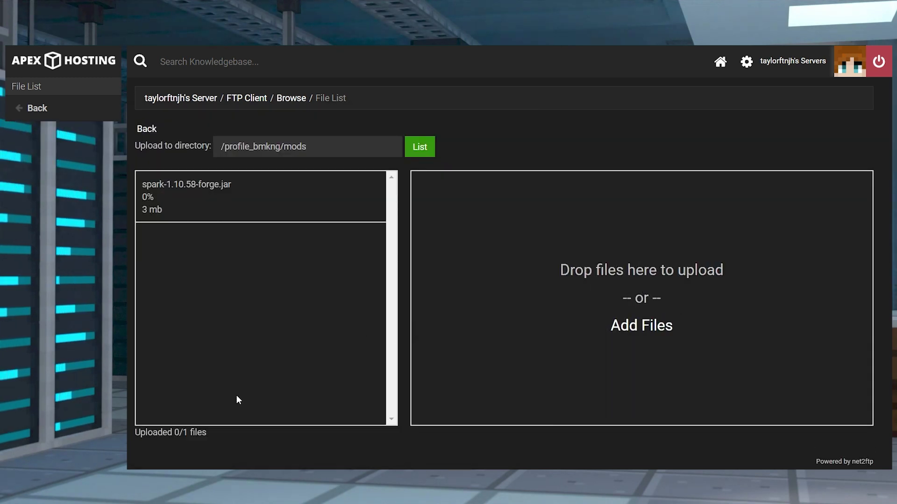
{"action": "left_click_drag", "start_coordinate": [210, 433], "coordinate": [134, 436]}
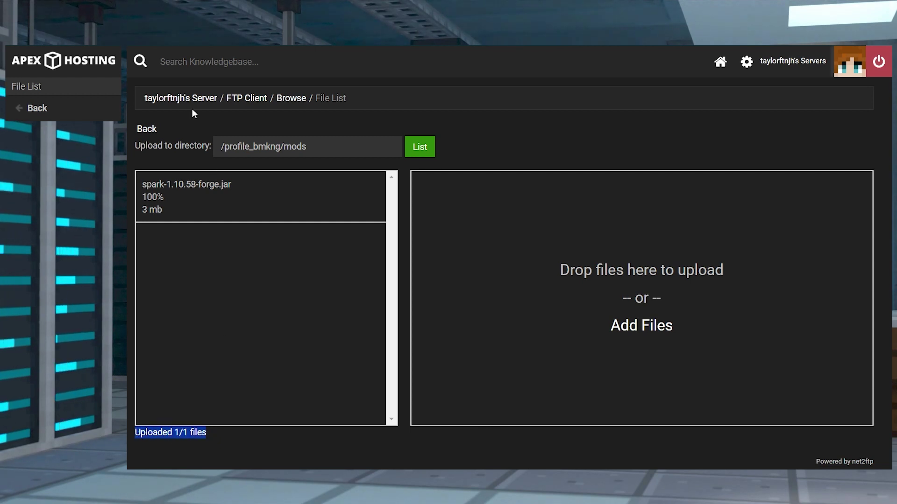
{"action": "left_click", "coordinate": [181, 99]}
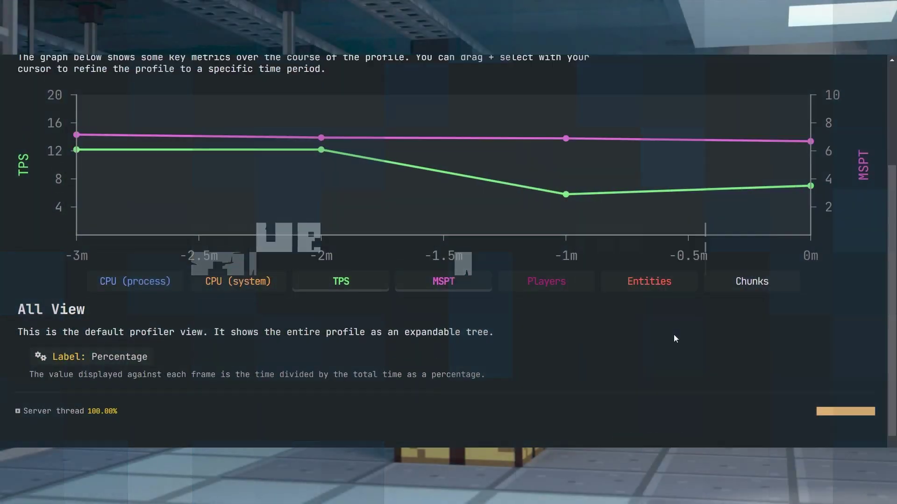
Examine the spark profiler report in the mods view, the flat view and the all view
{"action": "scroll", "coordinate": [673, 335], "scroll_direction": "up", "scroll_amount": 3}
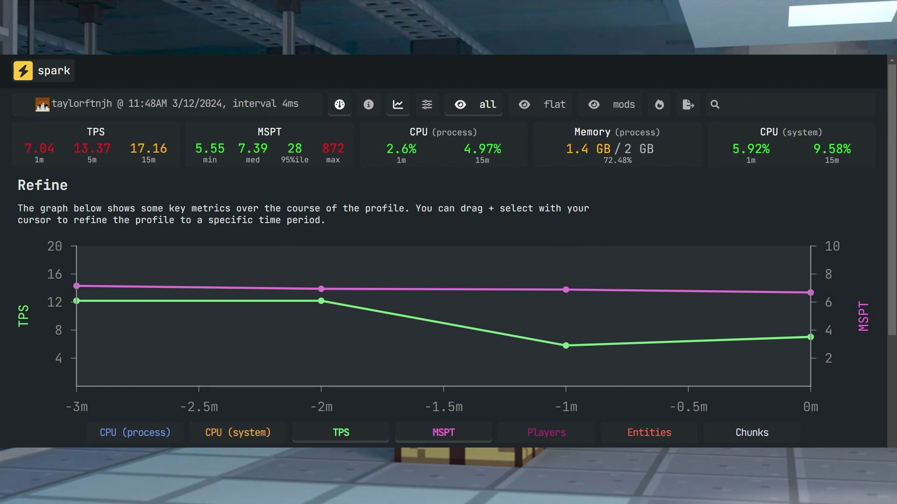
{"action": "left_click", "coordinate": [610, 112]}
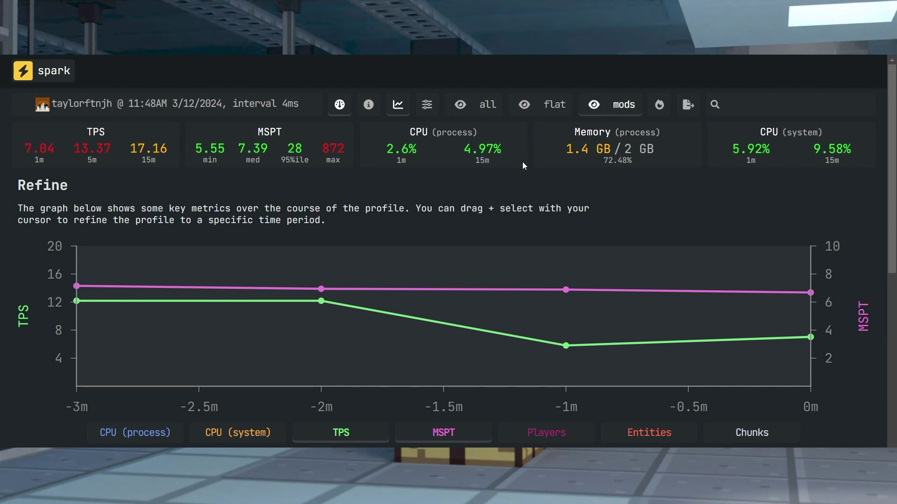
{"action": "scroll", "coordinate": [523, 163], "scroll_direction": "down", "scroll_amount": 7}
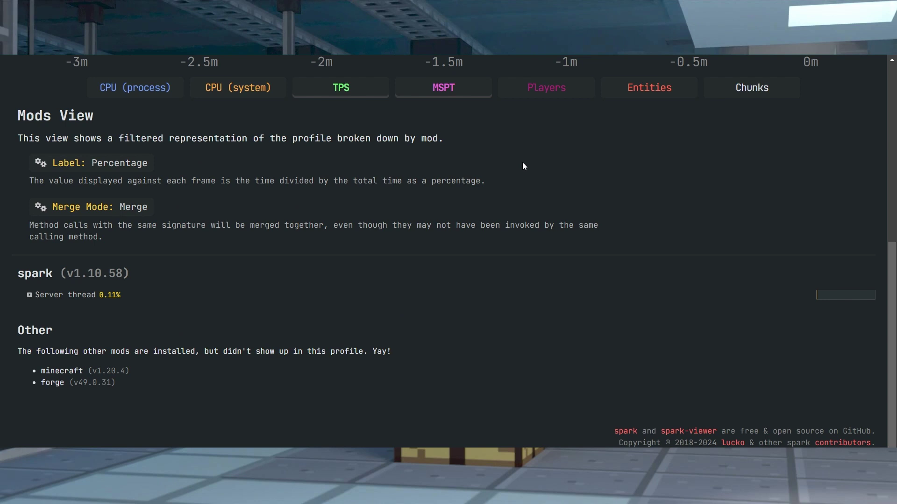
{"action": "scroll", "coordinate": [522, 163], "scroll_direction": "up", "scroll_amount": 7}
{"action": "left_click", "coordinate": [540, 110]}
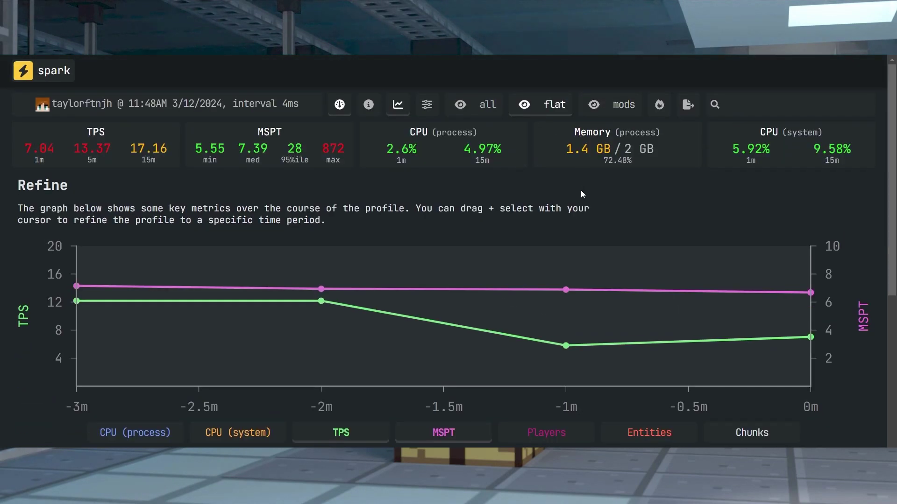
{"action": "scroll", "coordinate": [581, 190], "scroll_direction": "down", "scroll_amount": 6}
{"action": "scroll", "coordinate": [581, 190], "scroll_direction": "up", "scroll_amount": 5}
{"action": "scroll", "coordinate": [581, 190], "scroll_direction": "up", "scroll_amount": 1}
{"action": "left_click", "coordinate": [482, 111]}
{"action": "scroll", "coordinate": [514, 187], "scroll_direction": "down", "scroll_amount": 4}
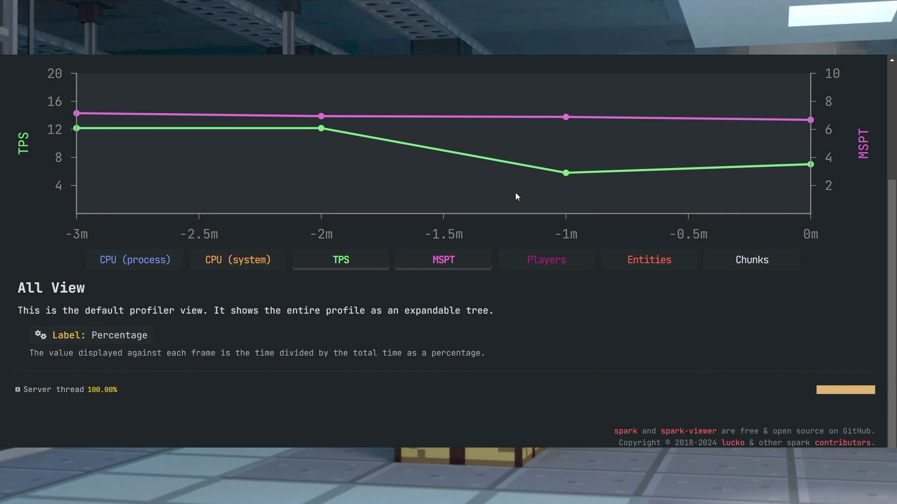
Cycle the All View's label through its display modes, starting with Time per tick
{"action": "left_click", "coordinate": [131, 341]}
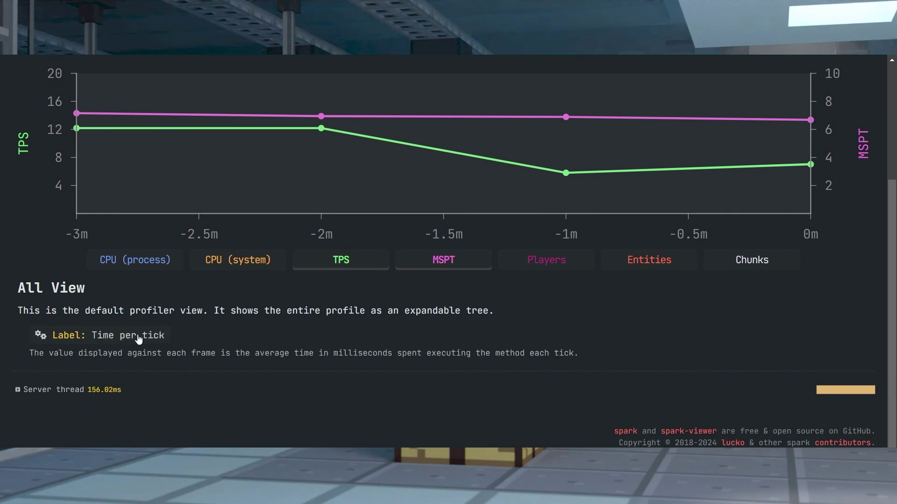
{"action": "left_click", "coordinate": [139, 340]}
{"action": "left_click", "coordinate": [139, 339]}
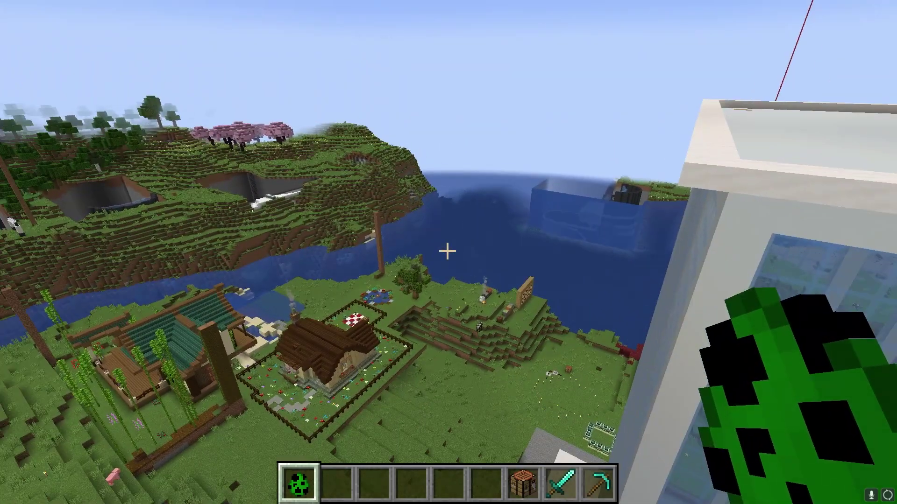
Run the command /spark help in the Minecraft chat
{"action": "type", "text": "/sparkc"}
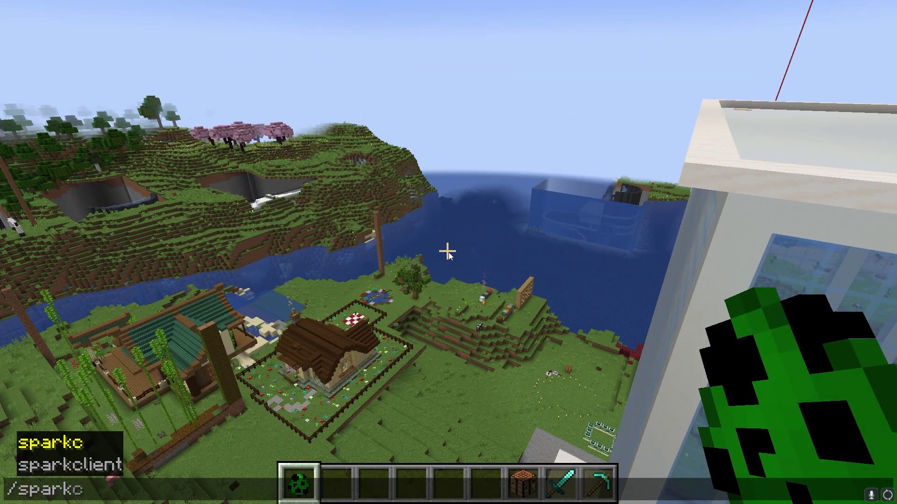
{"action": "key", "text": "BackSpace"}
{"action": "type", "text": "help"}
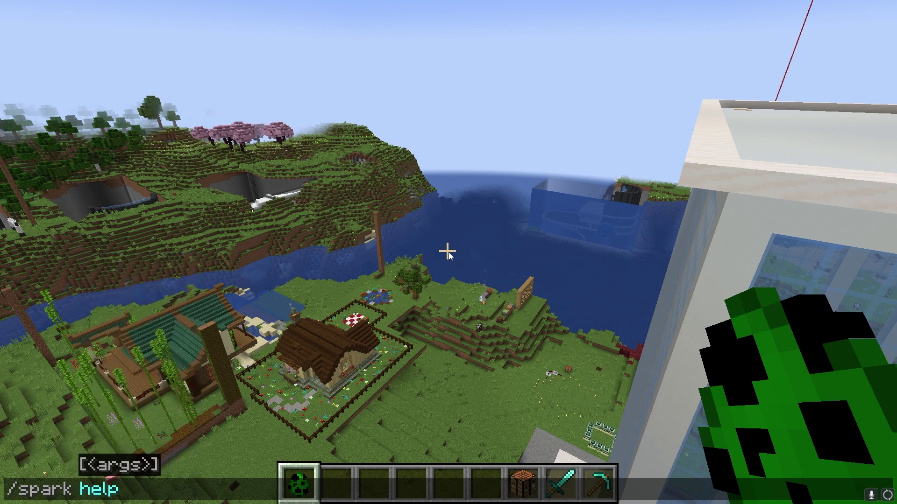
{"action": "key", "text": "Return"}
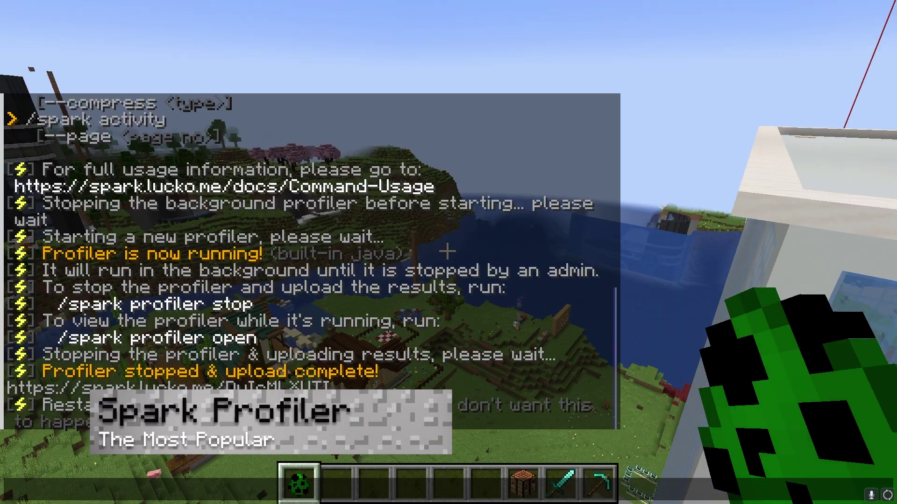
Open the uploaded profiler report from its chat link and highlight the process memory usage
{"action": "left_click", "coordinate": [112, 388]}
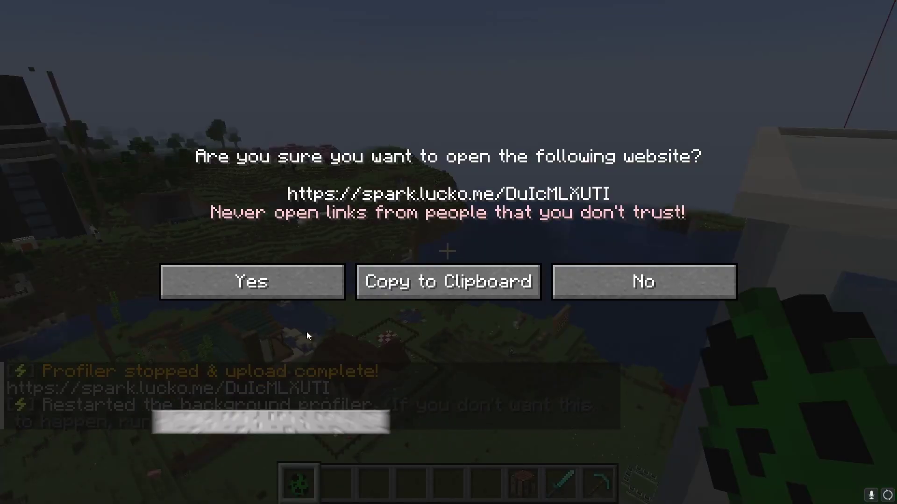
{"action": "left_click", "coordinate": [311, 291]}
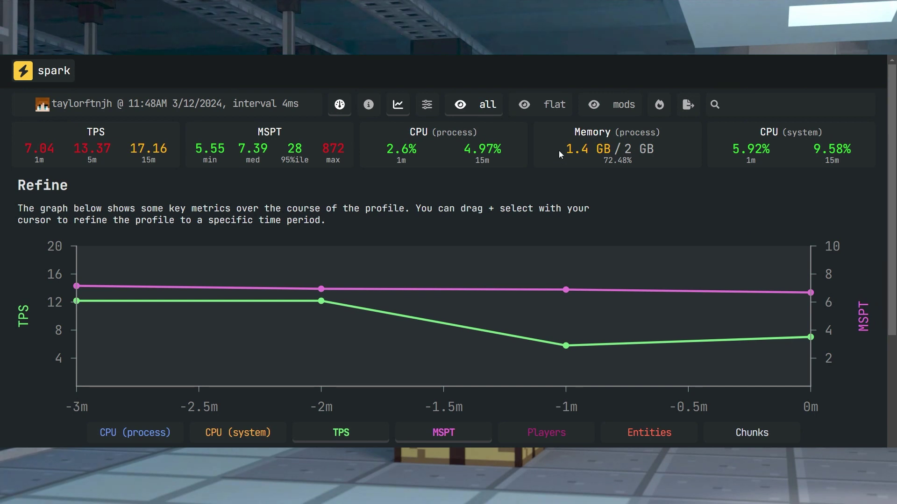
{"action": "left_click_drag", "start_coordinate": [559, 151], "coordinate": [636, 152]}
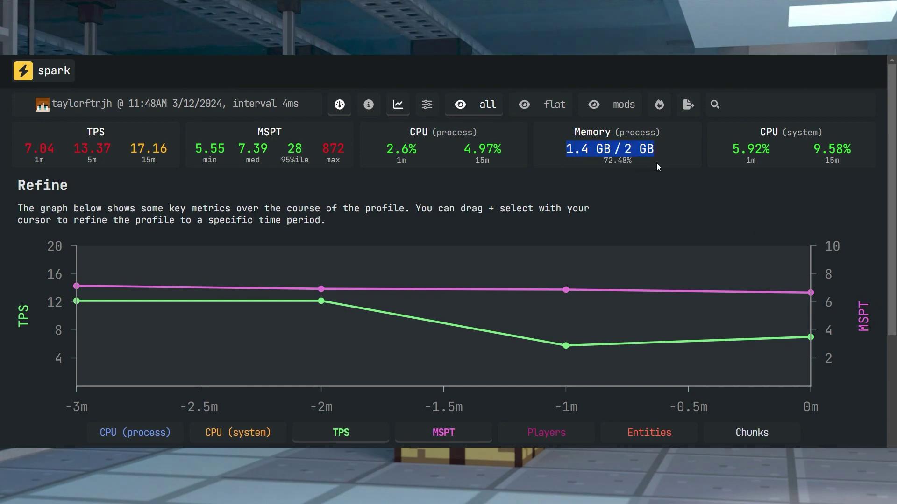
Highlight the TPS values in the profiler report
{"action": "left_click", "coordinate": [570, 170]}
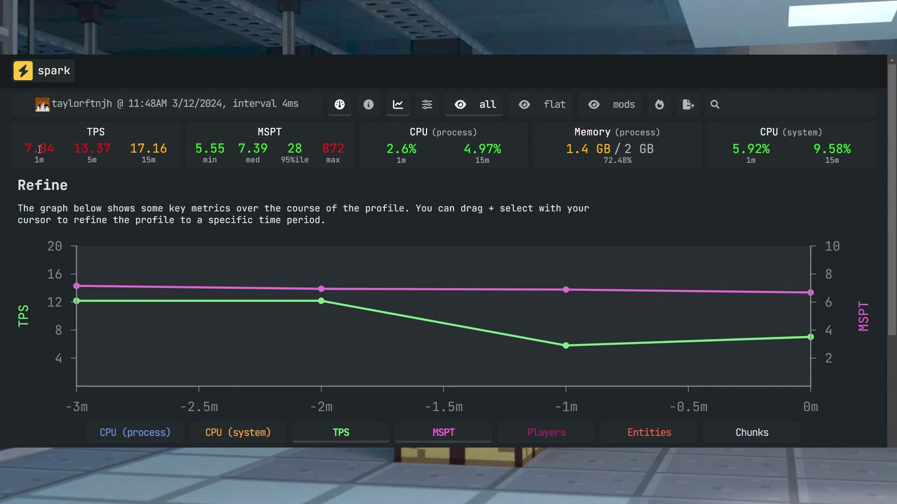
{"action": "left_click_drag", "start_coordinate": [18, 147], "coordinate": [168, 143]}
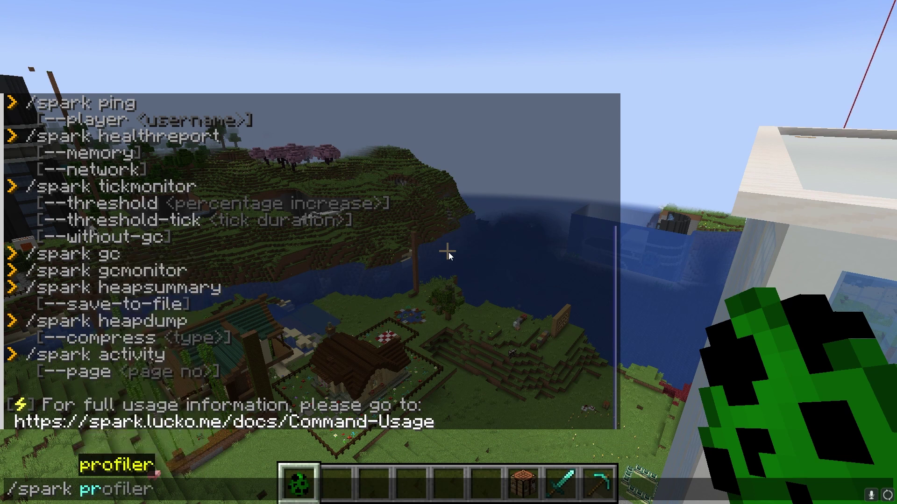
Run the command /spark profiler start in the Minecraft chat
{"action": "type", "text": "st"}
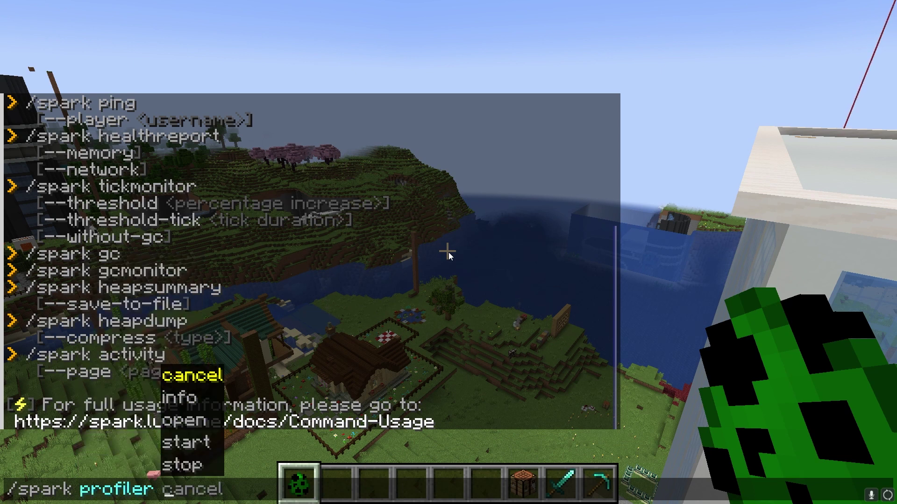
{"action": "type", "text": "r"}
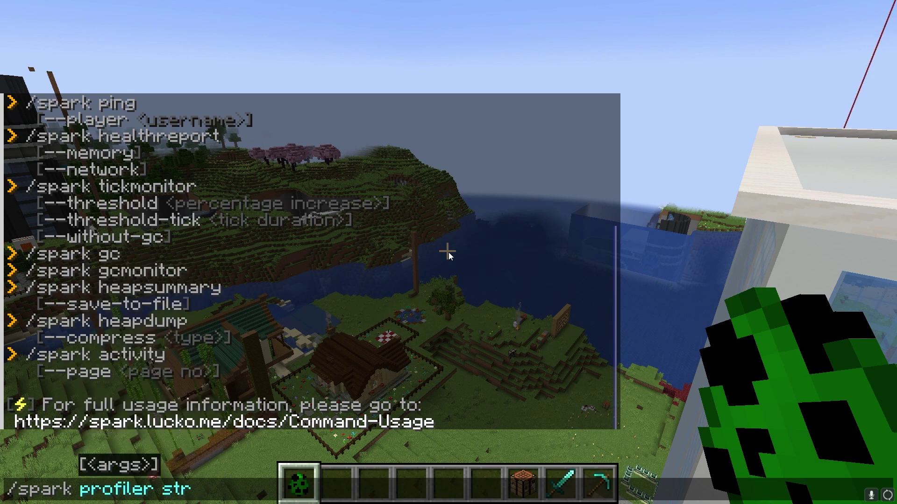
{"action": "key", "text": "BackSpace"}
{"action": "type", "text": "art"}
{"action": "key", "text": "Return"}
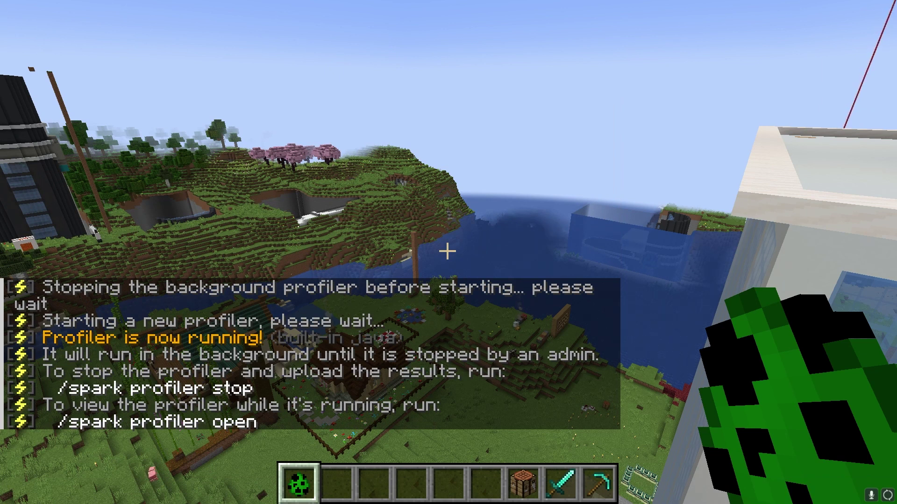
Draft the command /spark profiler start --timeout 600 in the chat, without running it
{"action": "key", "text": "t"}
{"action": "key", "text": "Up"}
{"action": "type", "text": "--t"}
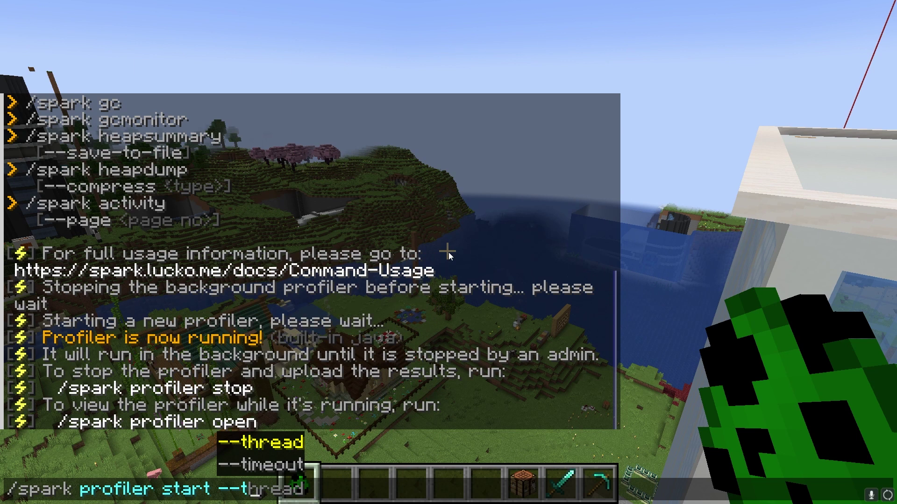
{"action": "type", "text": "i"}
{"action": "key", "text": "Tab"}
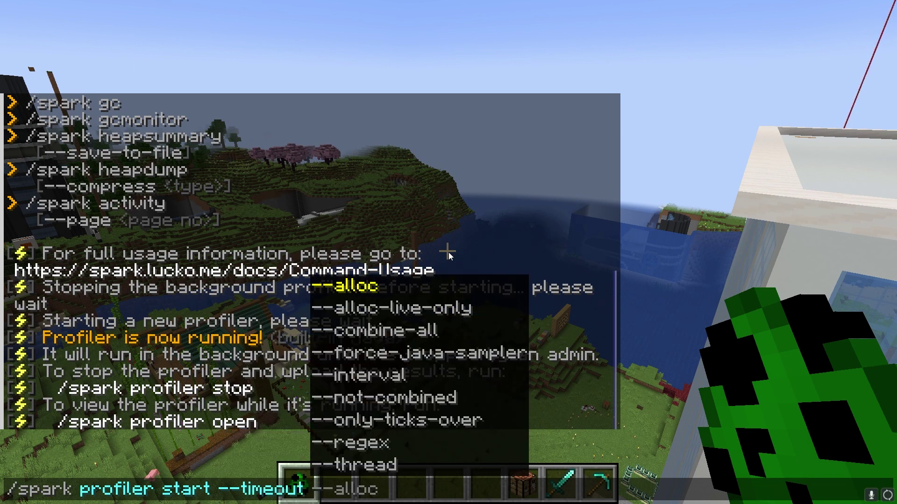
{"action": "type", "text": "600"}
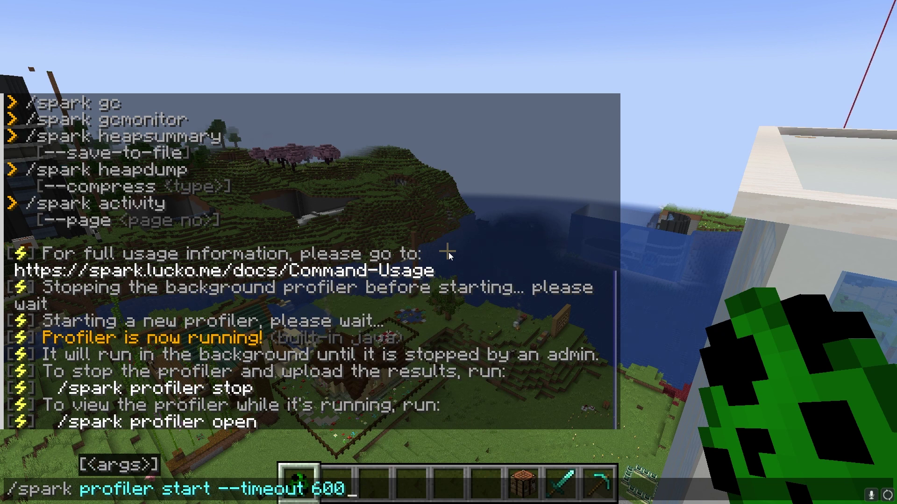
Replace the drafted chat command with /spark profiler stop and run it to upload the profile
{"action": "key", "text": "ctrl+BackSpace"}
{"action": "key", "text": "ctrl+BackSpace"}
{"action": "key", "text": "ctrl+BackSpace"}
{"action": "type", "text": "stop"}
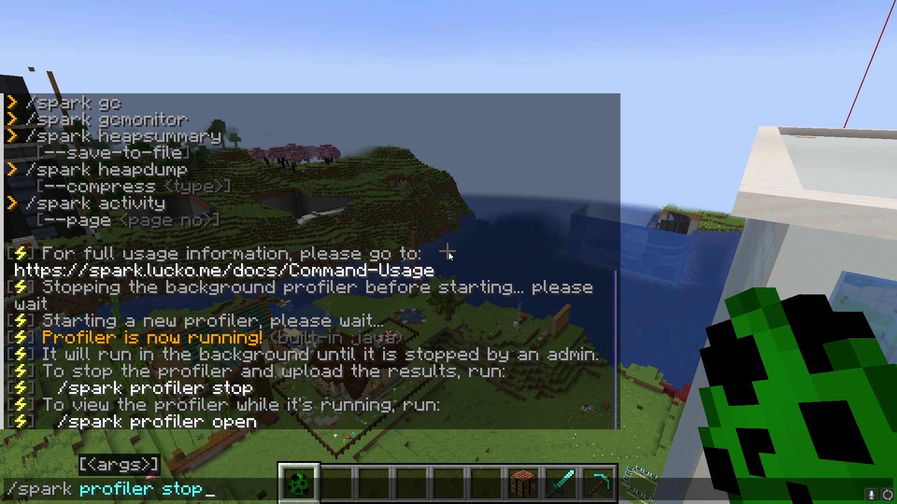
{"action": "key", "text": "Return"}
Run the command /spark healthreport in the chat
{"action": "key", "text": "slash"}
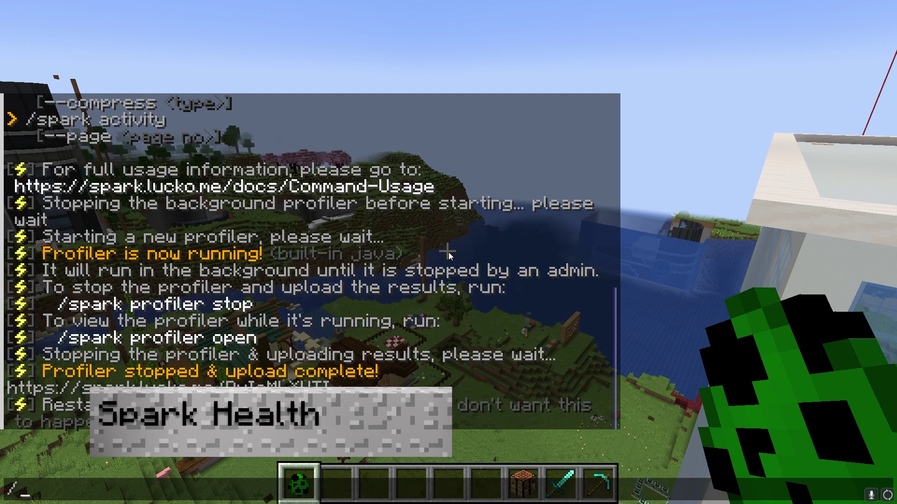
{"action": "type", "text": "sparkc"}
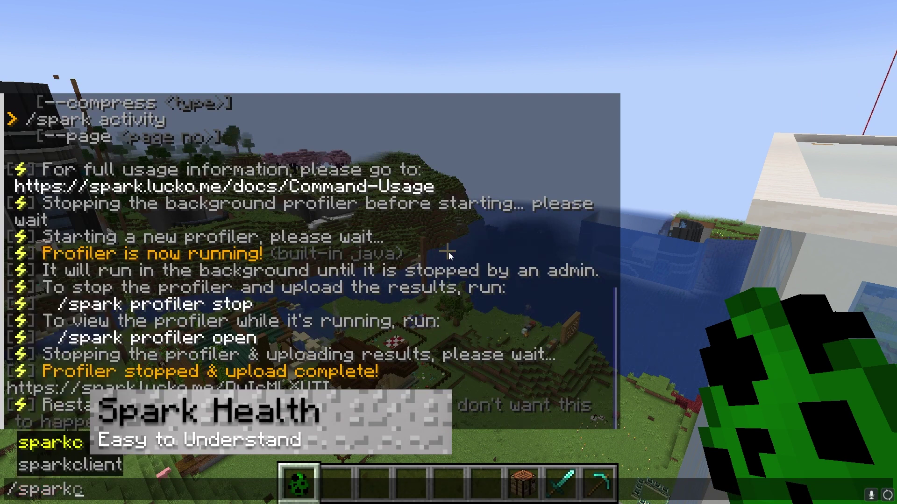
{"action": "key", "text": "BackSpace"}
{"action": "type", "text": "he"}
{"action": "key", "text": "Tab"}
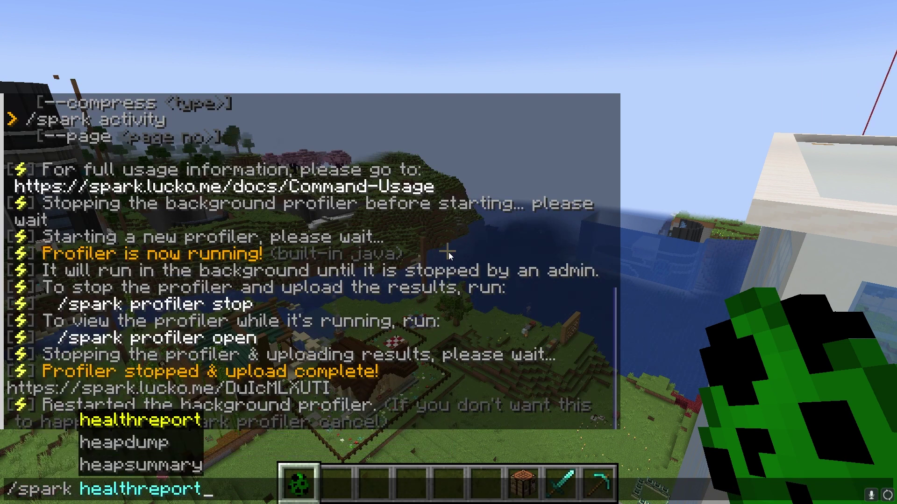
{"action": "key", "text": "Down"}
{"action": "key", "text": "Tab"}
{"action": "key", "text": "Return"}
{"action": "type", "text": "/"}
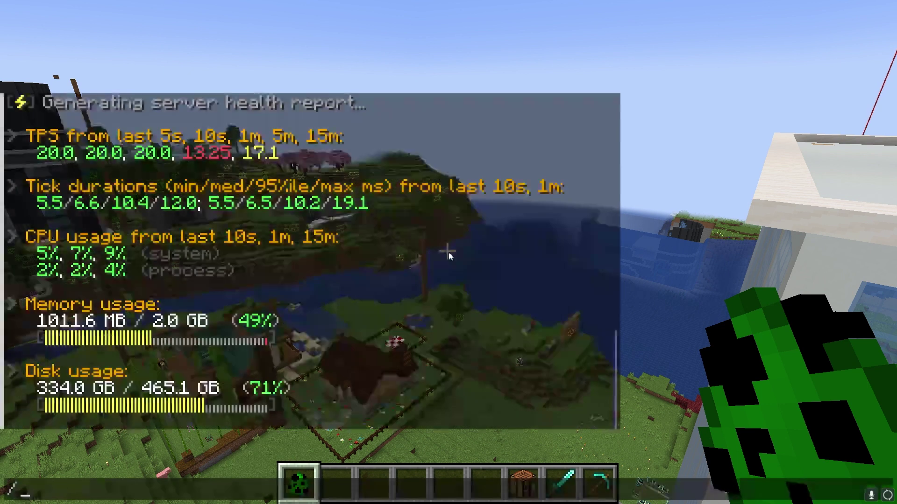
{"action": "type", "text": "spark health"}
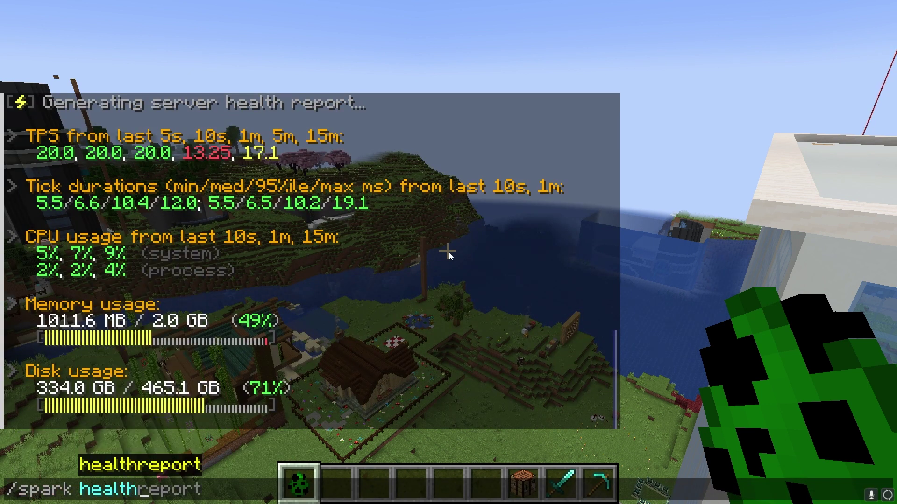
{"action": "key", "text": "Escape"}
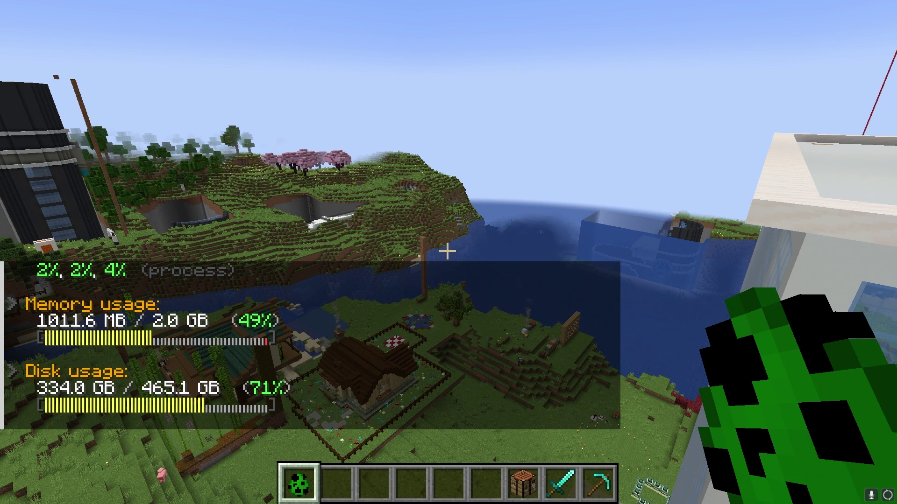
Open the chat history to examine the TPS values in the server health report, and close it
{"action": "key", "text": "t"}
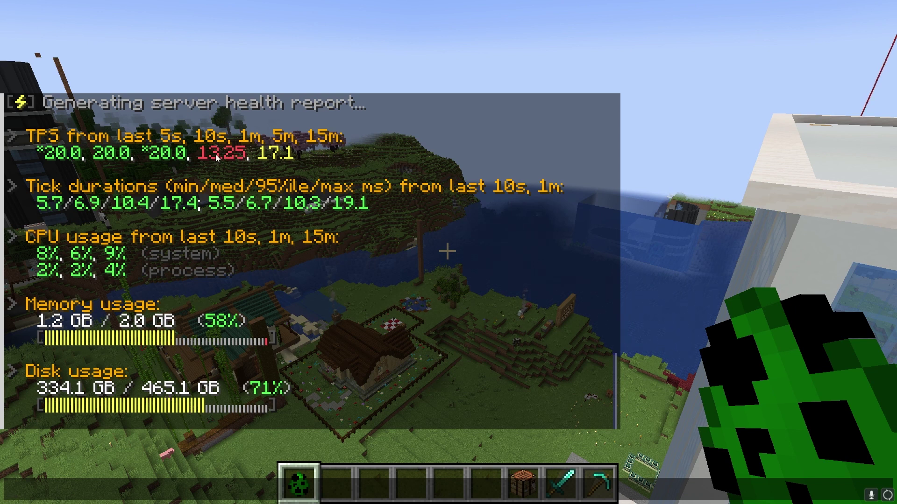
{"action": "key", "text": "Escape"}
Run the command /spark ping to check the average pings
{"action": "key", "text": "slash"}
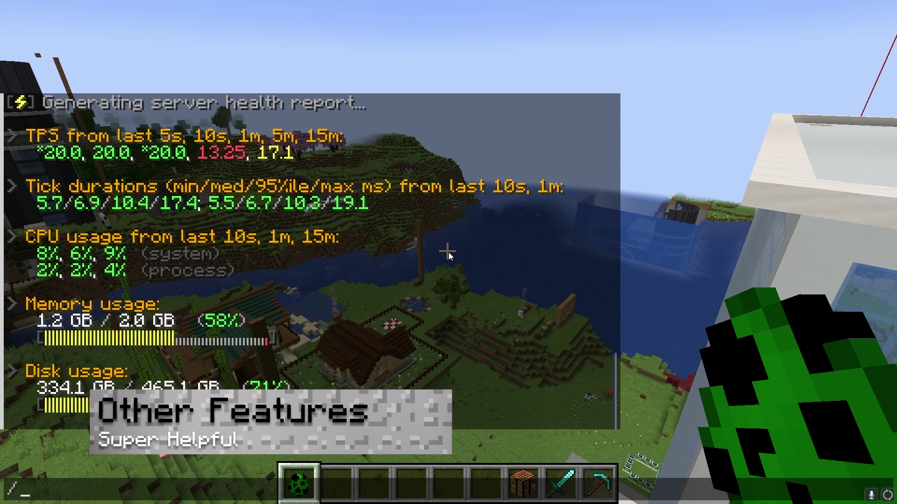
{"action": "type", "text": "sparkc"}
{"action": "key", "text": "BackSpace"}
{"action": "type", "text": "ping"}
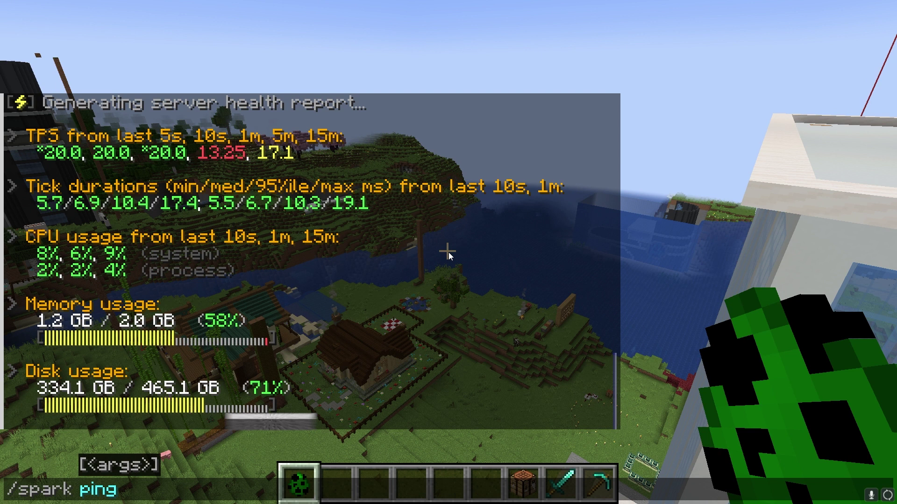
{"action": "key", "text": "Return"}
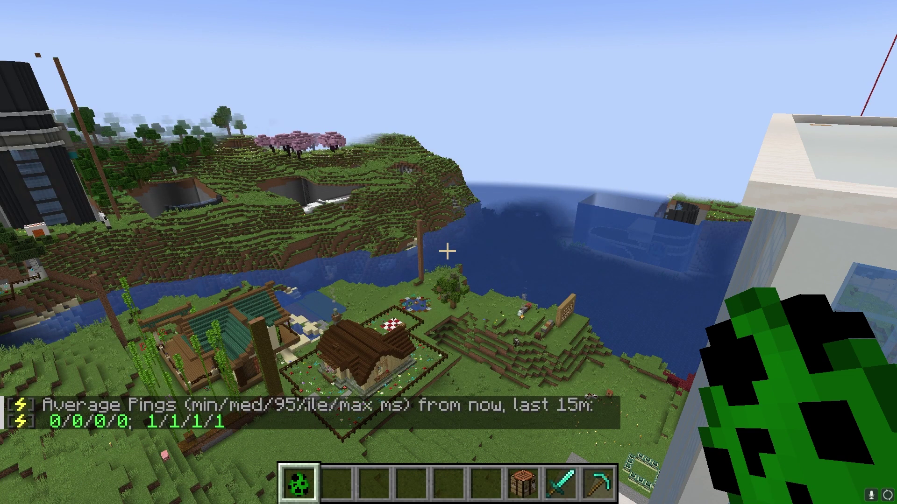
Run the command /spark tps to check tick rate, tick durations and CPU usage
{"action": "key", "text": "slash"}
{"action": "type", "text": "sparkc"}
{"action": "key", "text": "BackSpace"}
{"action": "type", "text": "tps"}
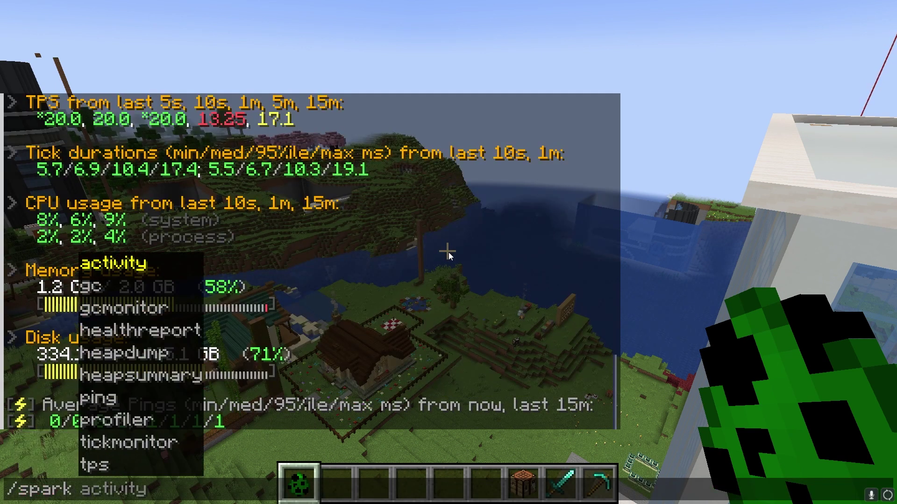
{"action": "key", "text": "Return"}
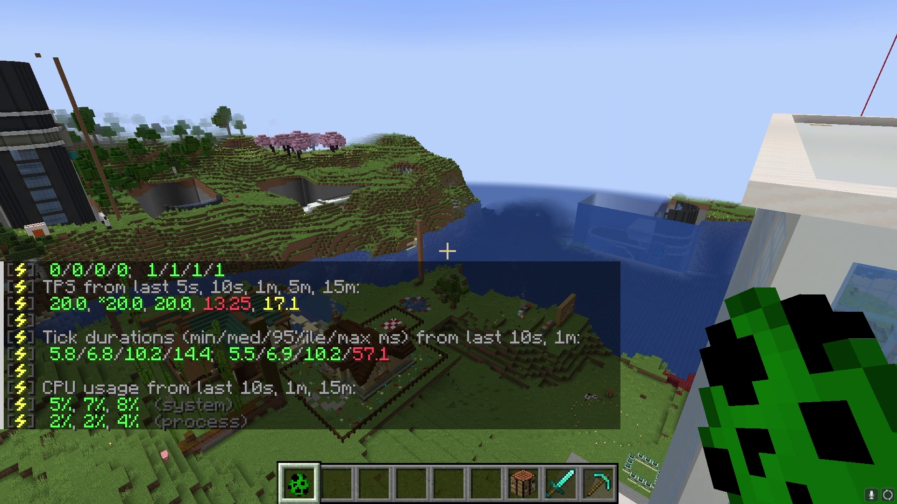
Run the command /spark tickmonitor to start monitoring server ticks
{"action": "key", "text": "slash"}
{"action": "type", "text": "spark t"}
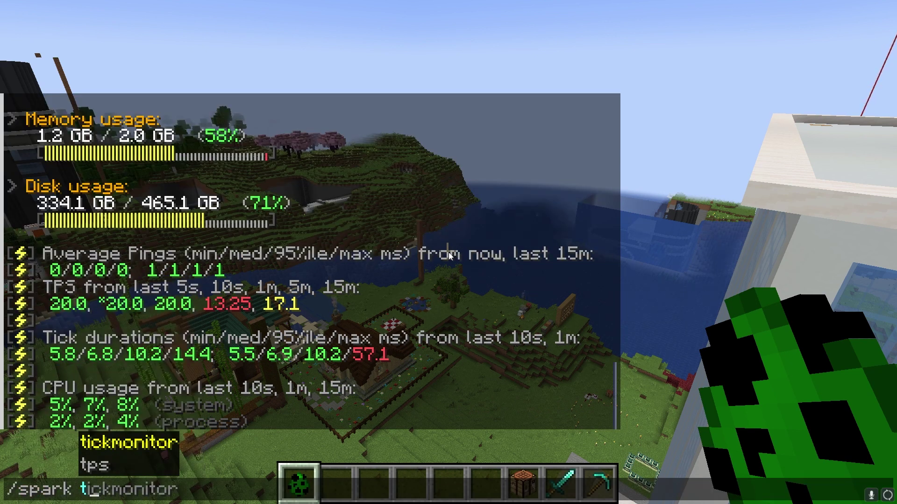
{"action": "key", "text": "Tab"}
{"action": "key", "text": "Return"}
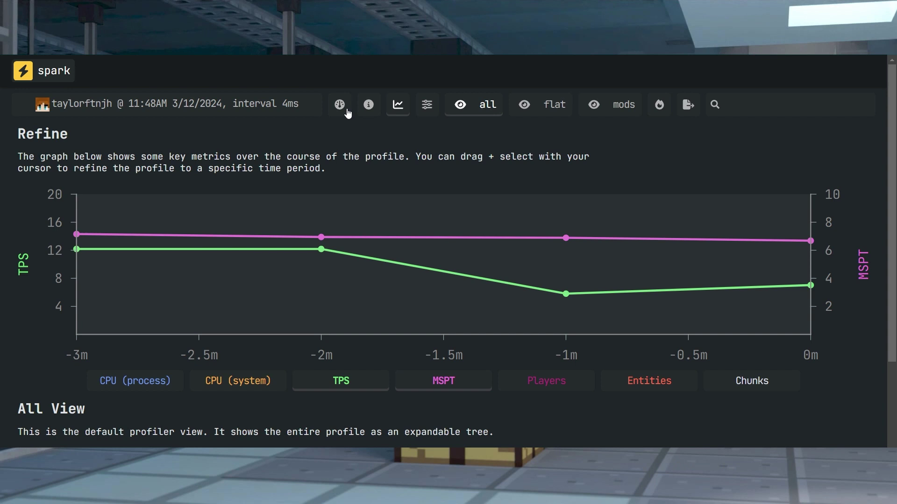
Examine the profiler report's extended metrics and platform details, with the Refine graph hidden
{"action": "left_click", "coordinate": [369, 105]}
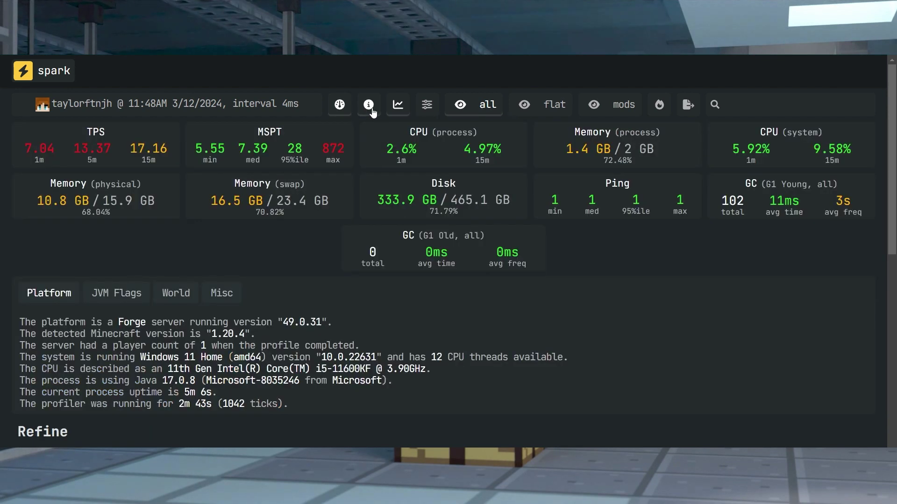
{"action": "scroll", "coordinate": [419, 280], "scroll_direction": "down", "scroll_amount": 9}
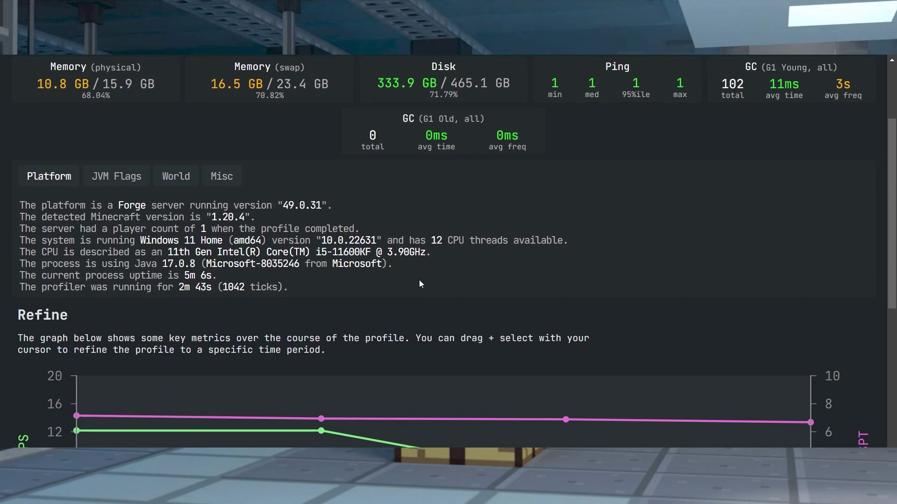
{"action": "scroll", "coordinate": [420, 283], "scroll_direction": "up", "scroll_amount": 10}
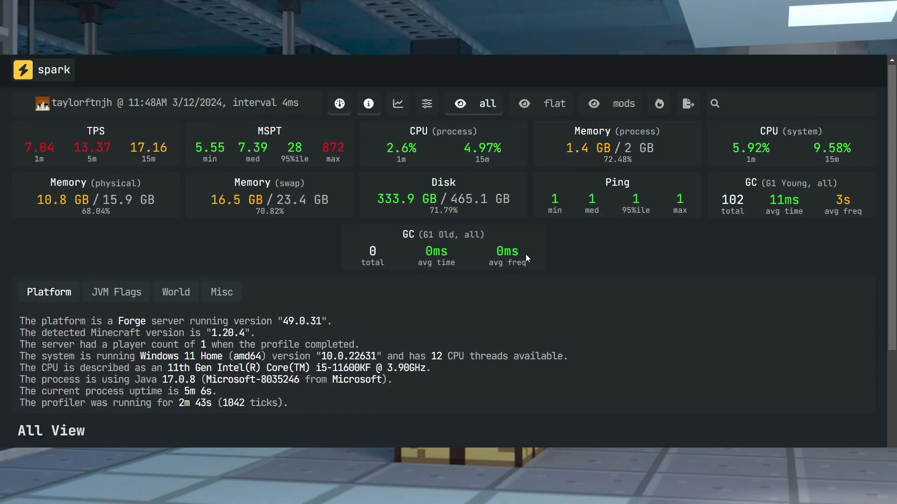
{"action": "scroll", "coordinate": [526, 254], "scroll_direction": "down", "scroll_amount": 3}
{"action": "scroll", "coordinate": [530, 255], "scroll_direction": "up", "scroll_amount": 3}
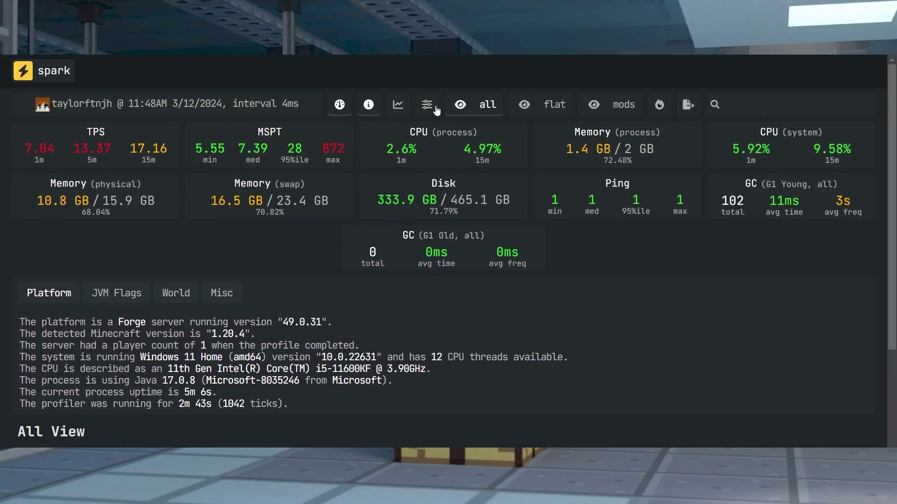
{"action": "left_click", "coordinate": [427, 104]}
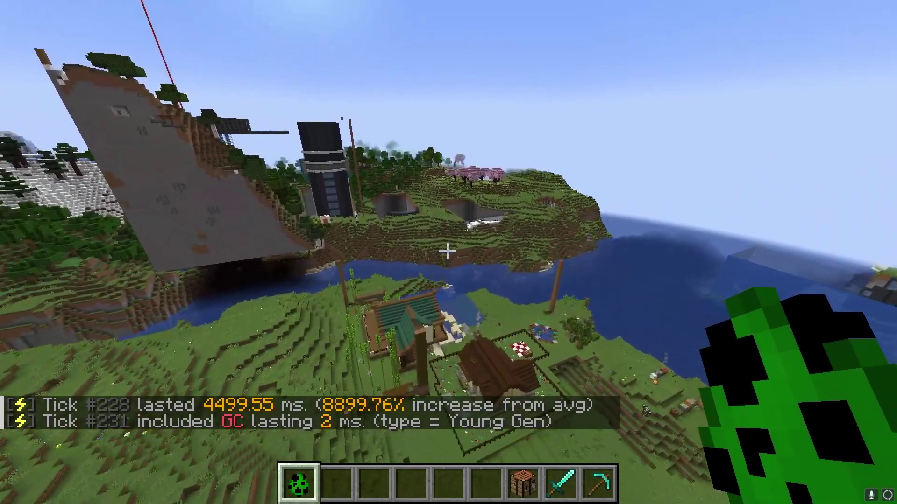
Fly across the water toward the dark tower with the tick monitor running
{"action": "key", "text": "w"}
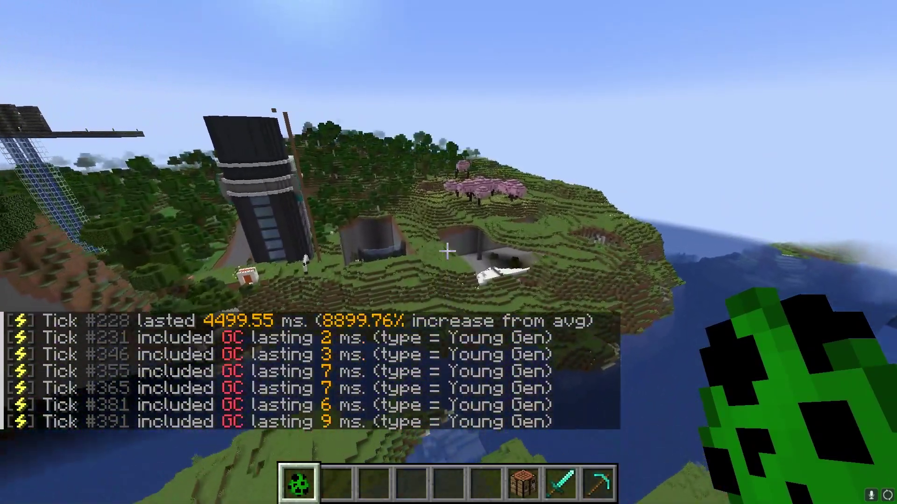
{"action": "key", "text": "w"}
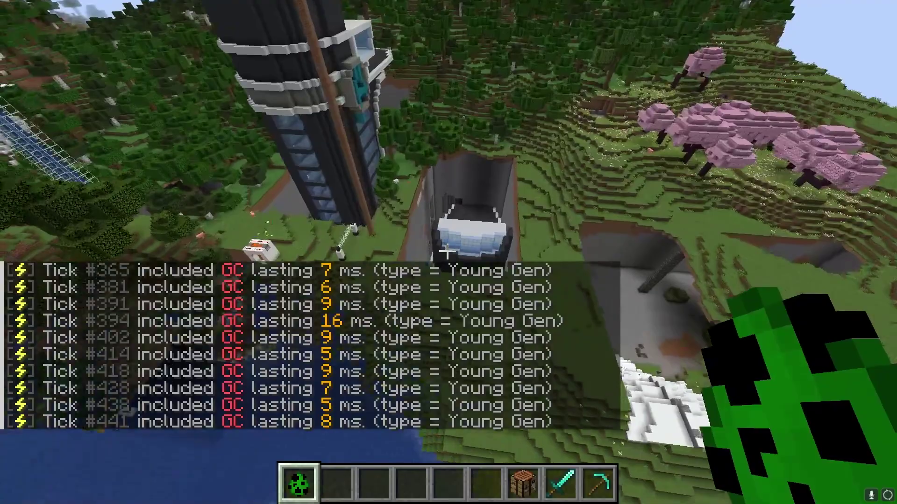